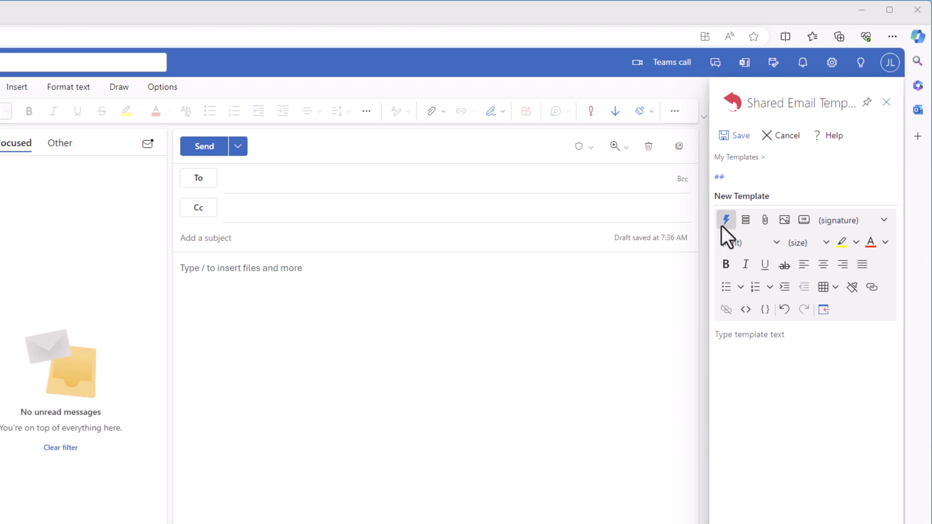
Insert the Recipient First Name macro into the template body with descriptions hidden
{"action": "left_click", "coordinate": [725, 219]}
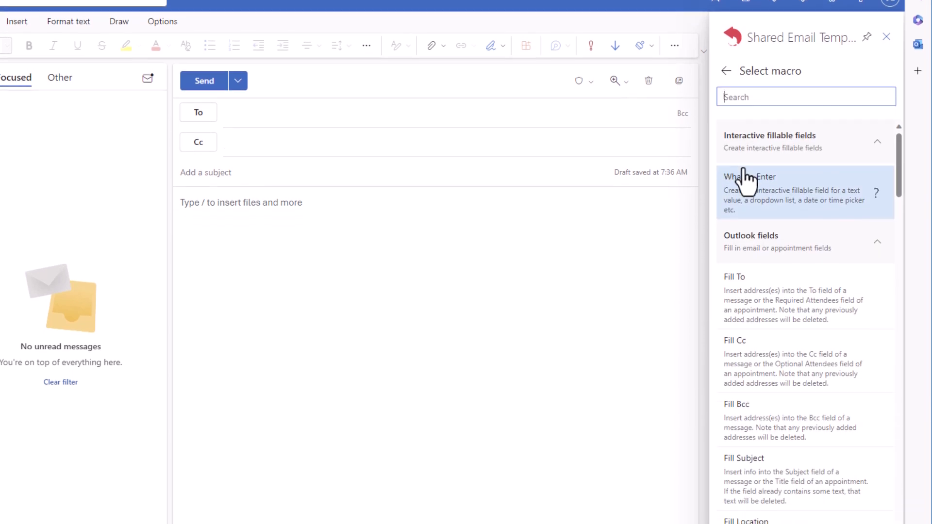
{"action": "left_click", "coordinate": [870, 504]}
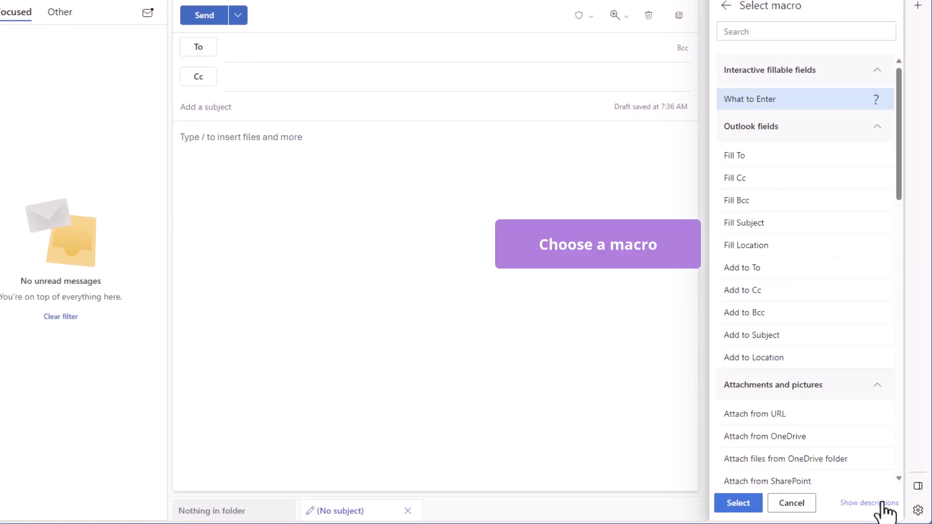
{"action": "scroll", "coordinate": [815, 220], "scroll_direction": "down", "scroll_amount": 5}
{"action": "scroll", "coordinate": [815, 226], "scroll_direction": "down", "scroll_amount": 5}
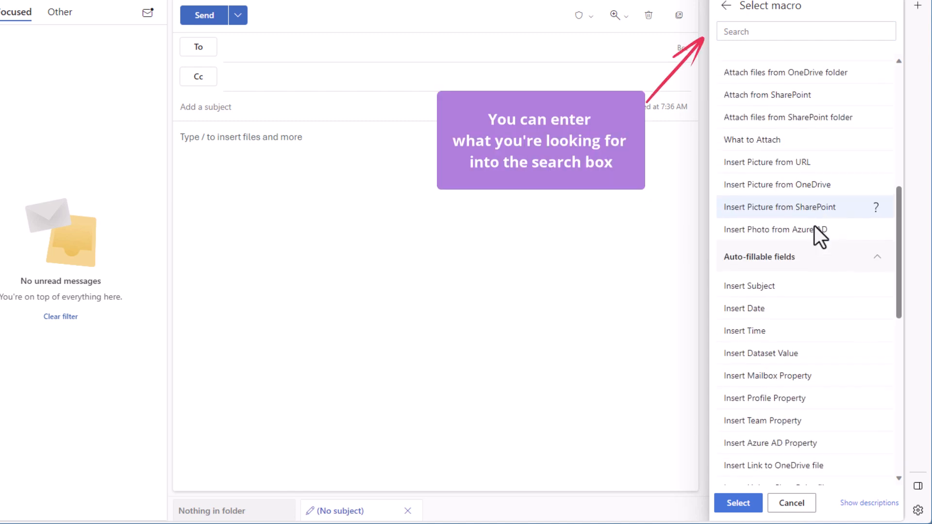
{"action": "scroll", "coordinate": [815, 233], "scroll_direction": "down", "scroll_amount": 5}
{"action": "scroll", "coordinate": [816, 243], "scroll_direction": "down", "scroll_amount": 4}
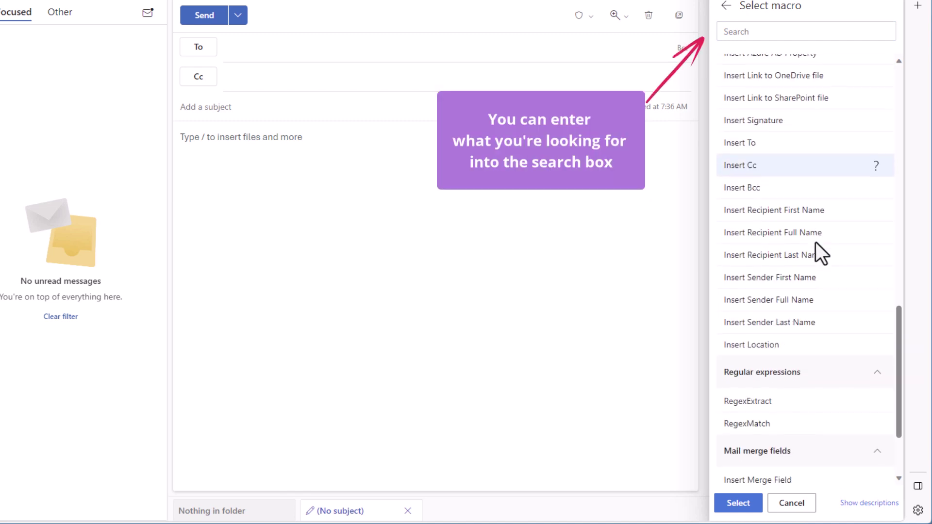
{"action": "left_click", "coordinate": [816, 214]}
{"action": "double_click", "coordinate": [816, 214]}
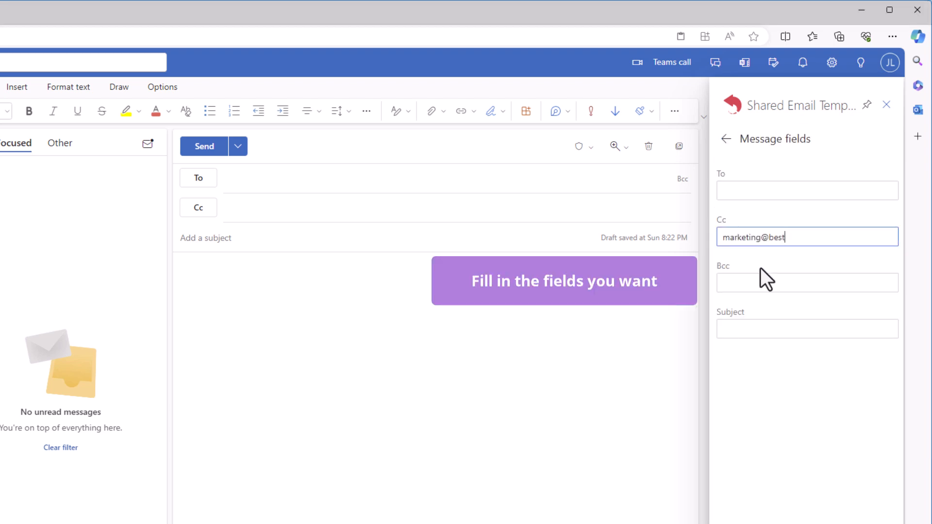
Fill Bcc and the subject 'Questionnaire', save the message fields, and insert the template
{"action": "left_click", "coordinate": [766, 284]}
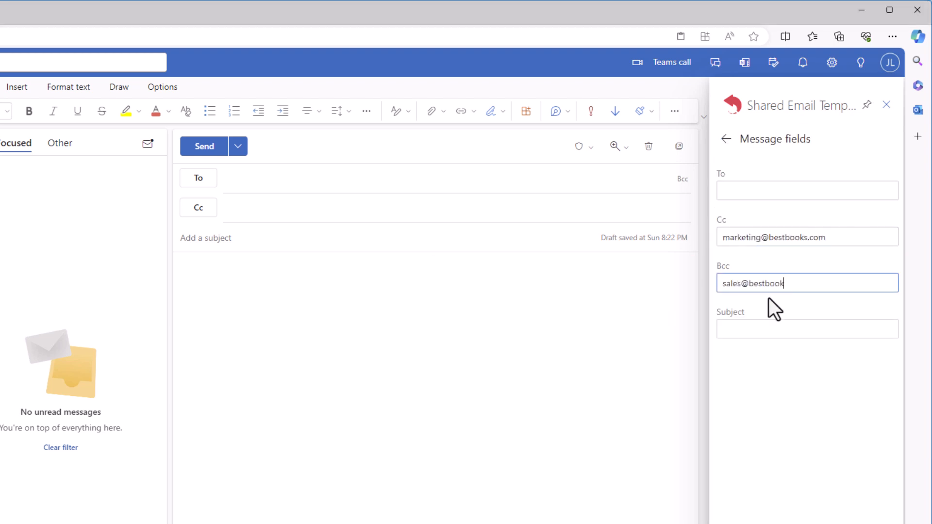
{"action": "left_click", "coordinate": [818, 328]}
{"action": "type", "text": "Questionnaire"}
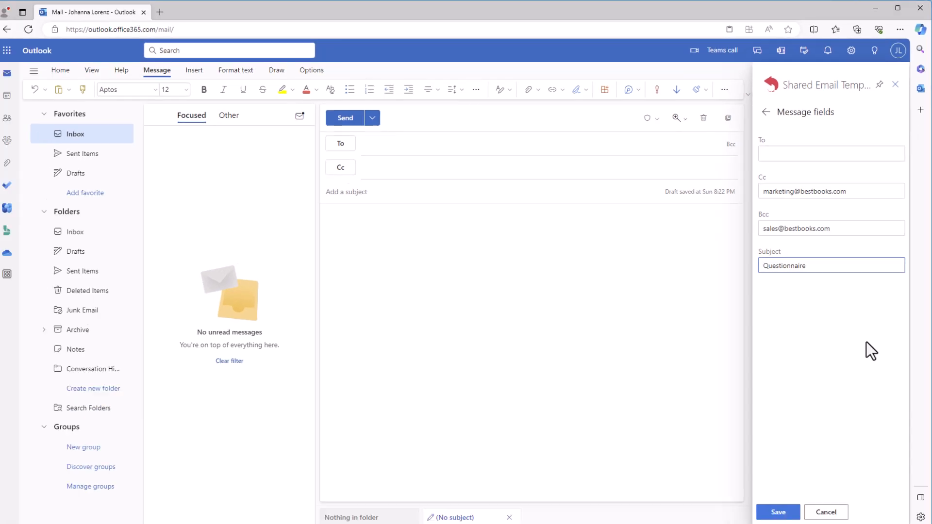
{"action": "left_click", "coordinate": [779, 507]}
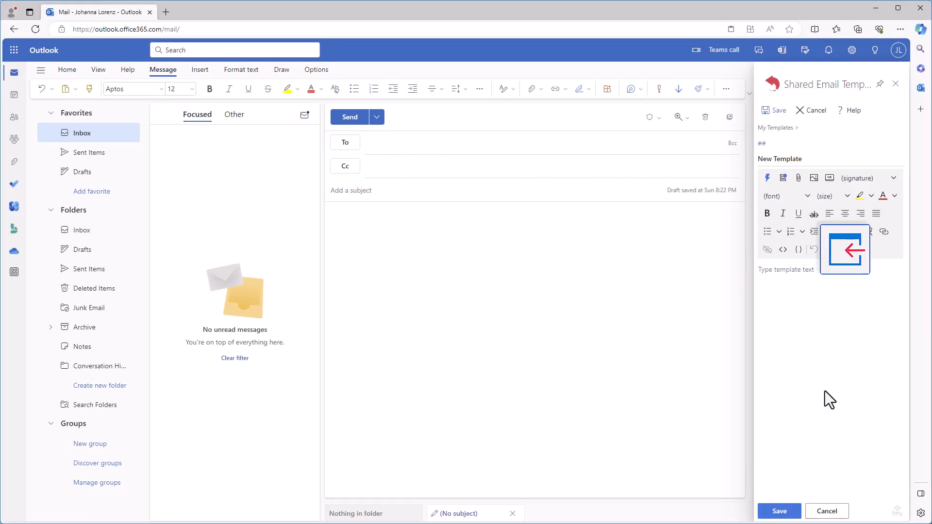
{"action": "left_click", "coordinate": [844, 249]}
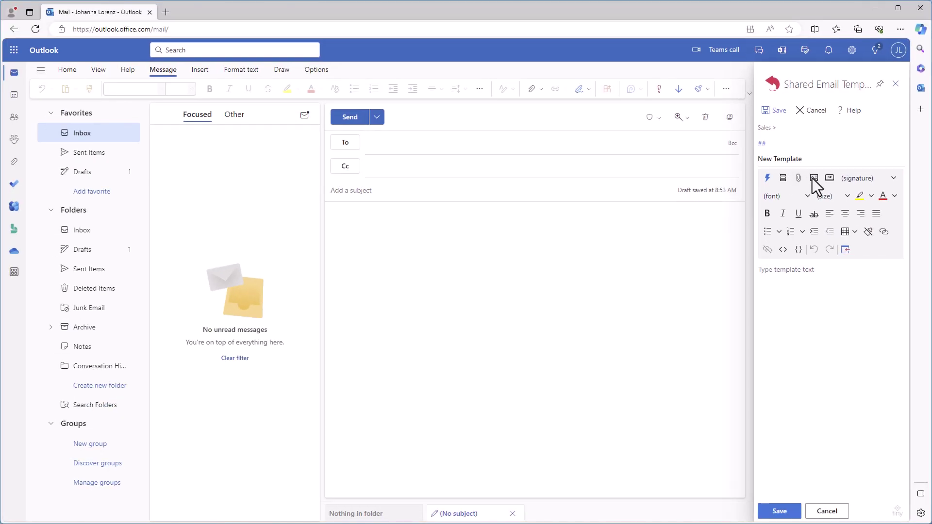
Attach Promo codes.pdf from the OneDrive Shared folder to the template
{"action": "left_click", "coordinate": [812, 179]}
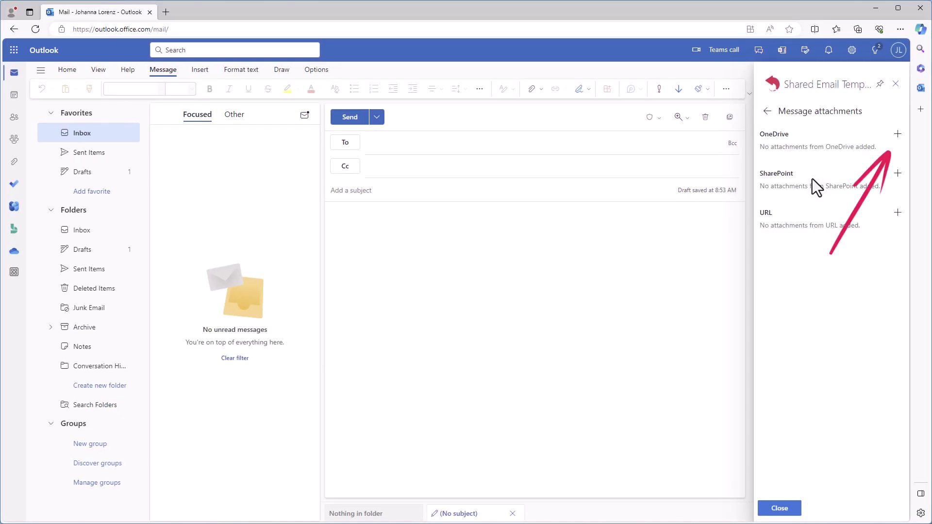
{"action": "left_click", "coordinate": [897, 135]}
{"action": "left_click", "coordinate": [794, 160]}
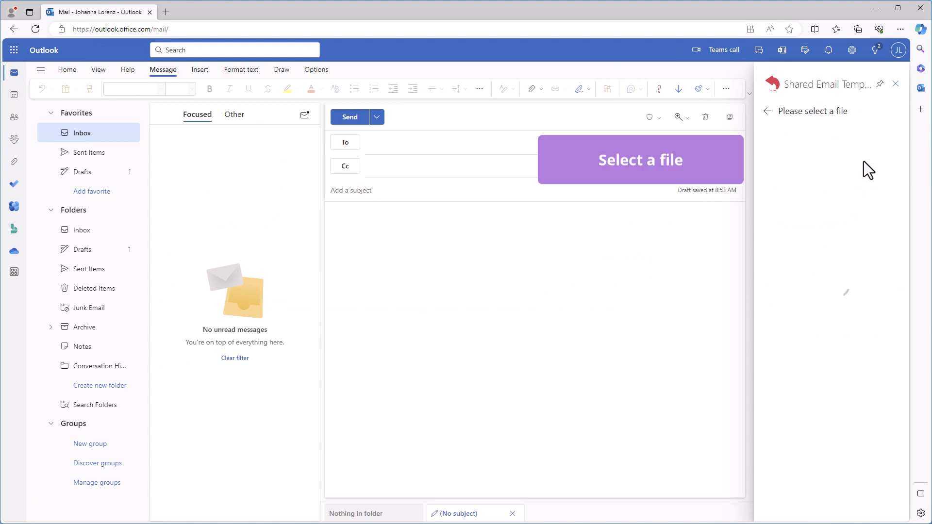
{"action": "left_click", "coordinate": [864, 161]}
{"action": "double_click", "coordinate": [861, 165]}
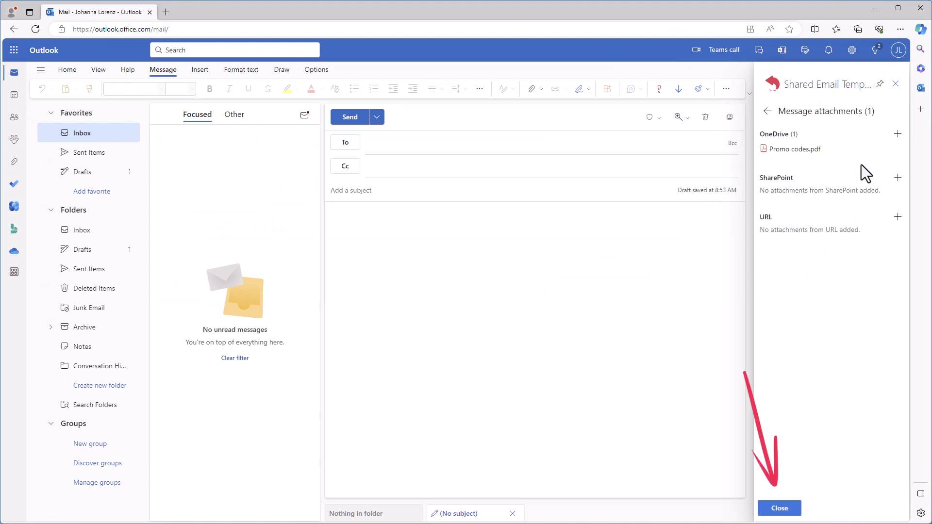
{"action": "left_click", "coordinate": [781, 507]}
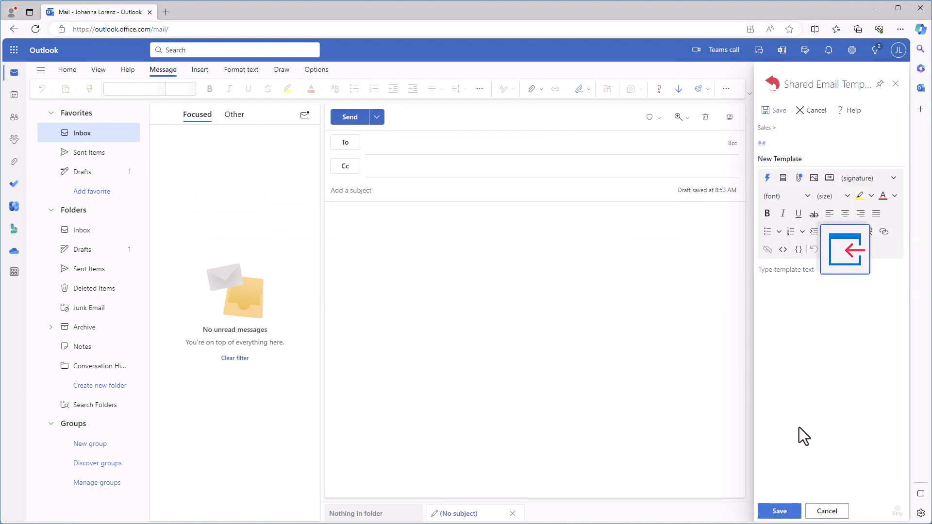
Insert the template with its attachment into the email
{"action": "left_click", "coordinate": [845, 250]}
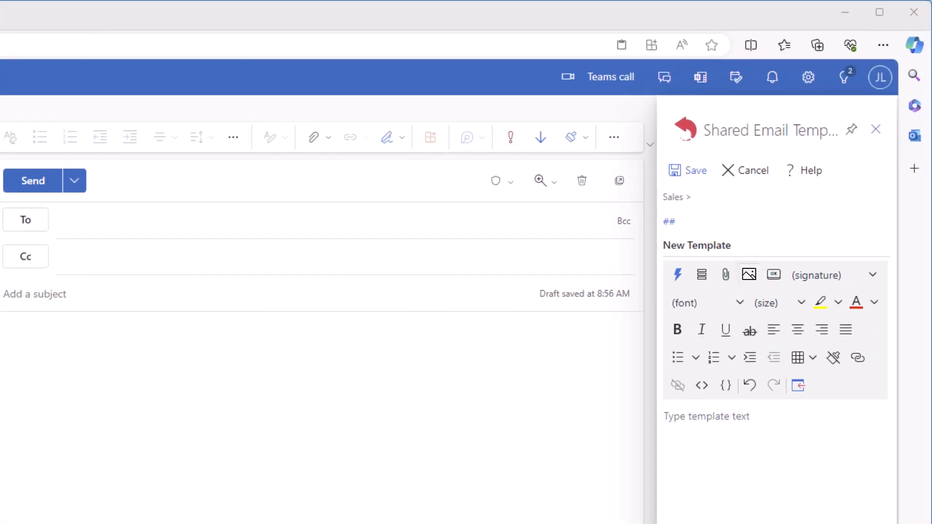
Add Banner.png from OneDrive sized 500 by 500 pixels and insert the template into the email
{"action": "left_click", "coordinate": [749, 275]}
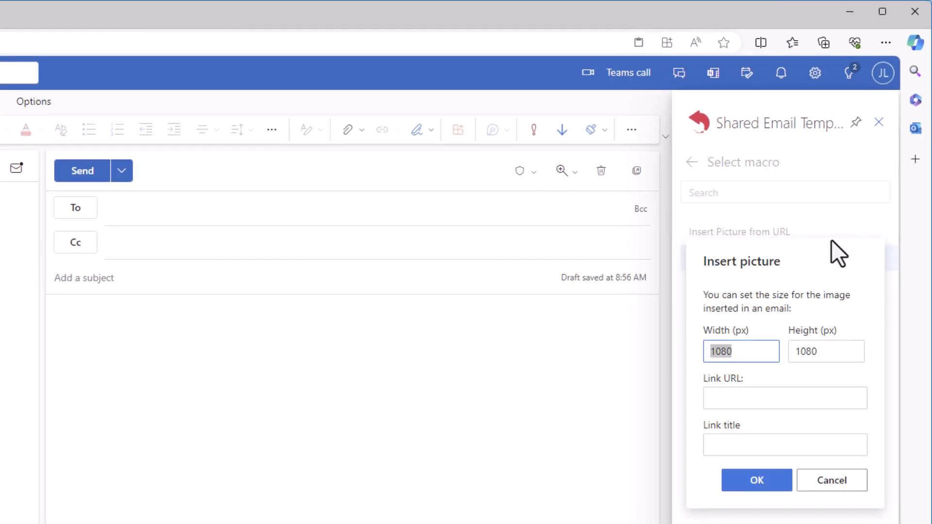
{"action": "double_click", "coordinate": [808, 351]}
{"action": "type", "text": "500"}
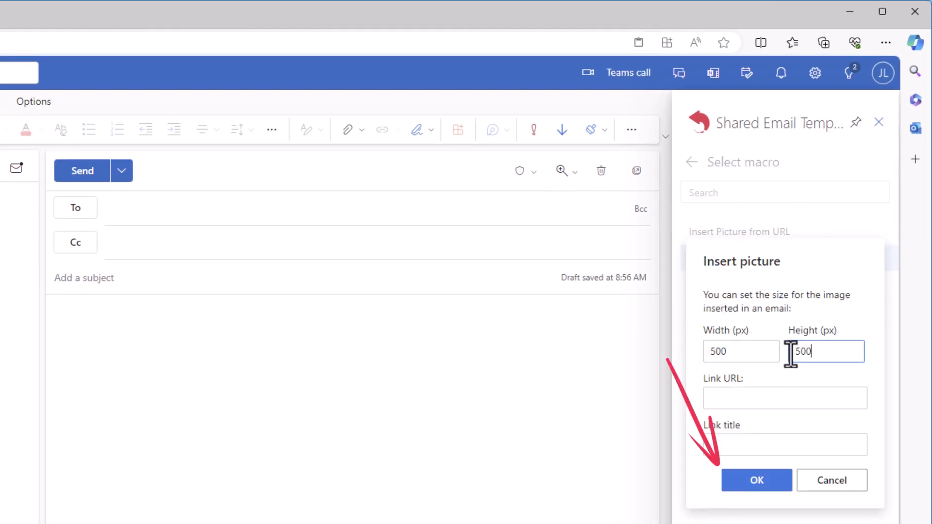
{"action": "left_click", "coordinate": [757, 480]}
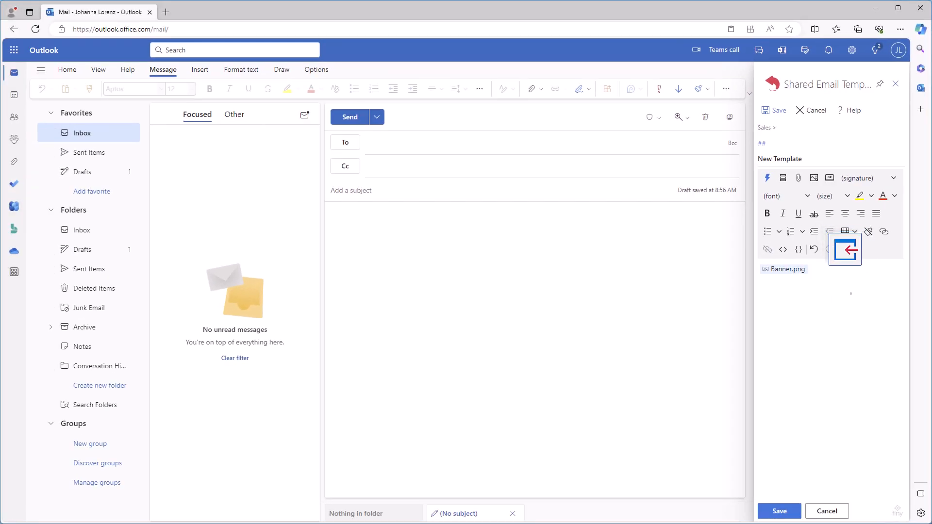
{"action": "left_click", "coordinate": [844, 249]}
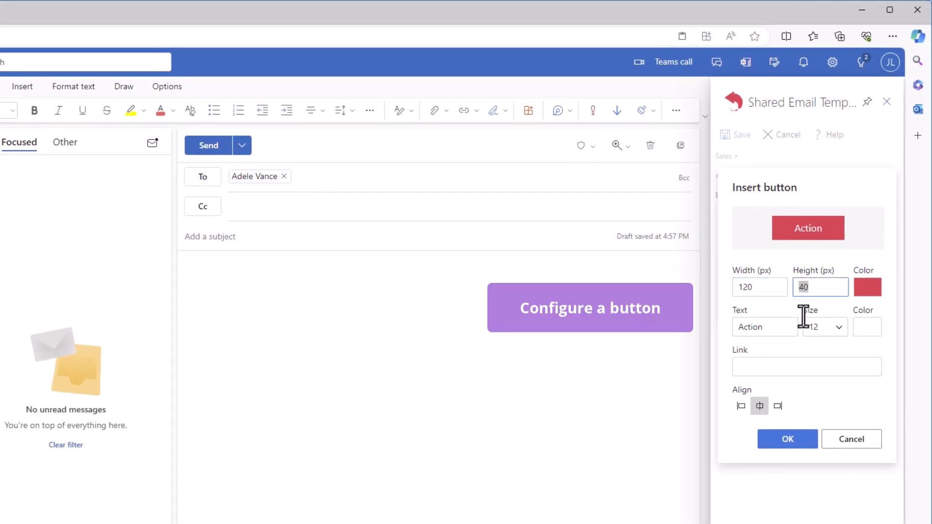
Make the Learn more button blue with its link, left-aligned, and add it to the template
{"action": "left_click_drag", "start_coordinate": [871, 306], "coordinate": [872, 343]}
{"action": "triple_click", "coordinate": [757, 327]}
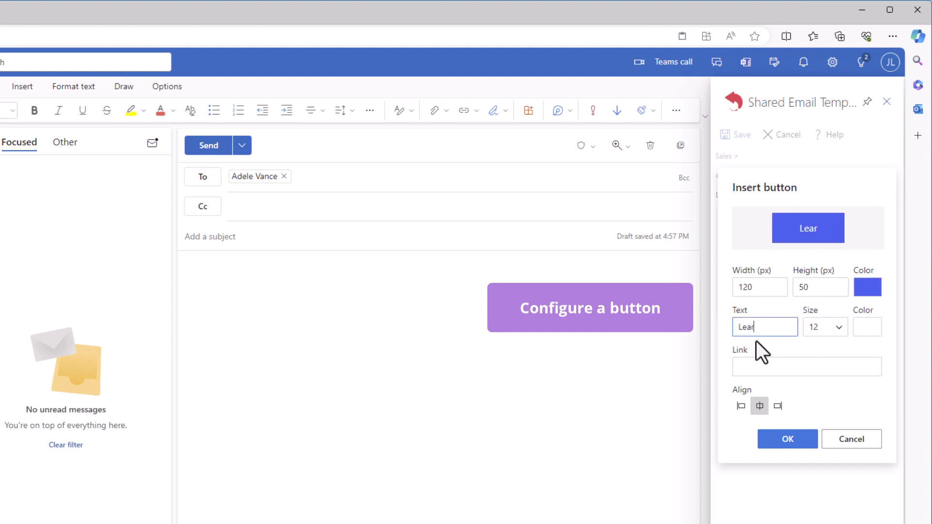
{"action": "type", "text": "Learn more"}
{"action": "left_click", "coordinate": [806, 367]}
{"action": "type", "text": "https://www.ablebits.com/outlook-shared-email-templates/index.php"}
{"action": "left_click", "coordinate": [741, 405]}
{"action": "left_click", "coordinate": [787, 438]}
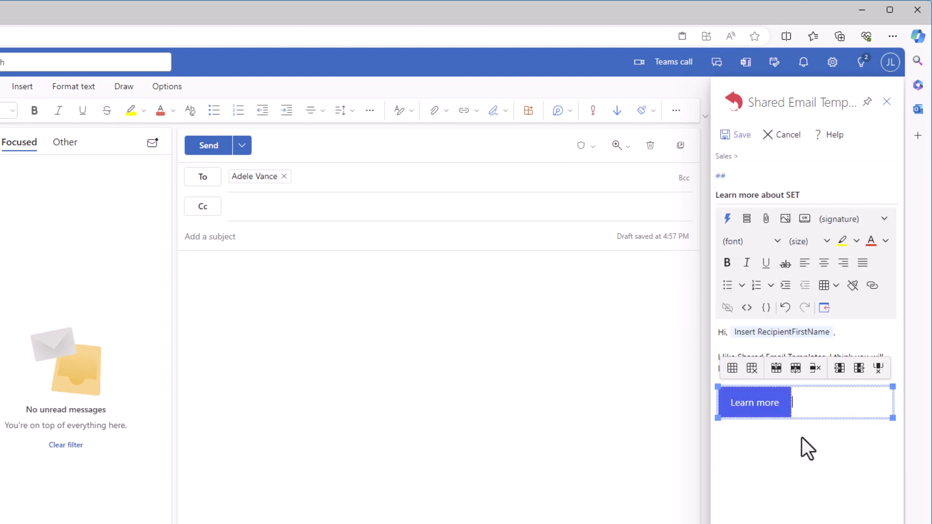
Insert the template, send the email, and follow the Learn more link in the sent message
{"action": "left_click", "coordinate": [845, 250]}
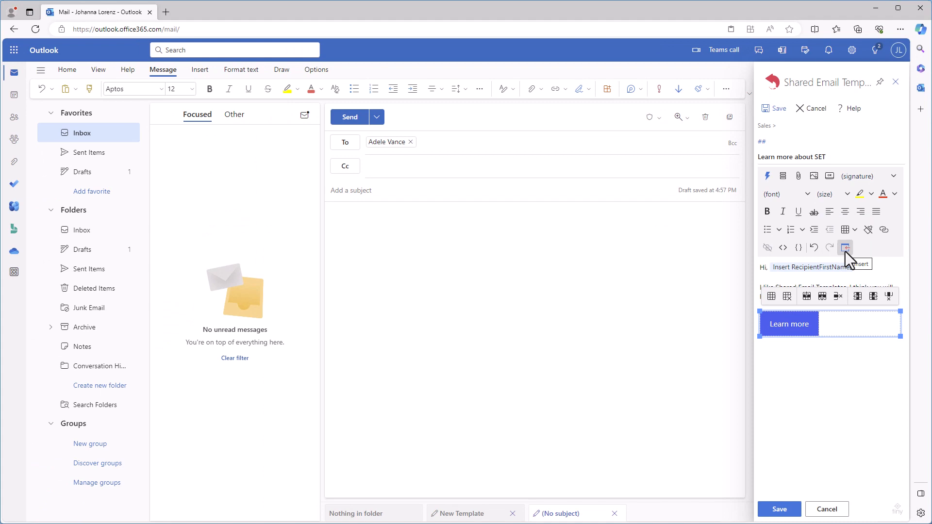
{"action": "left_click", "coordinate": [349, 116]}
{"action": "left_click", "coordinate": [220, 171]}
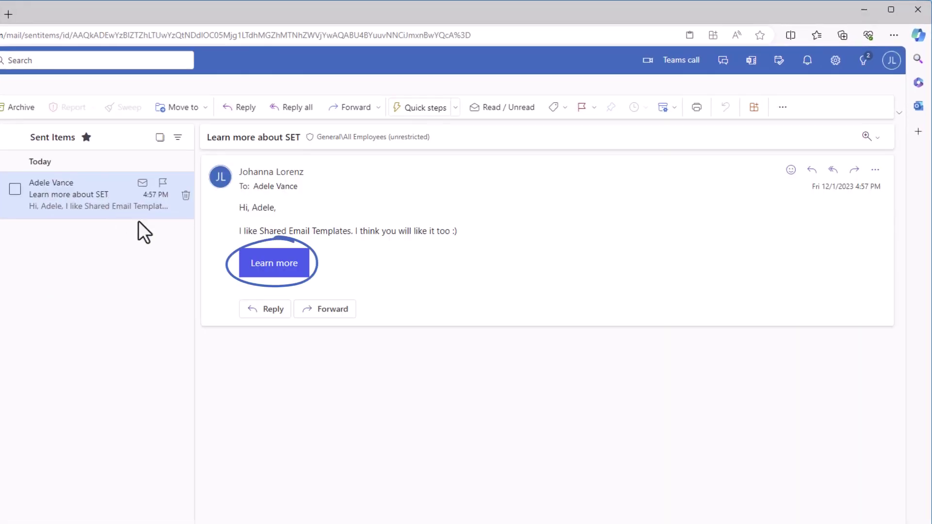
{"action": "left_click", "coordinate": [271, 263]}
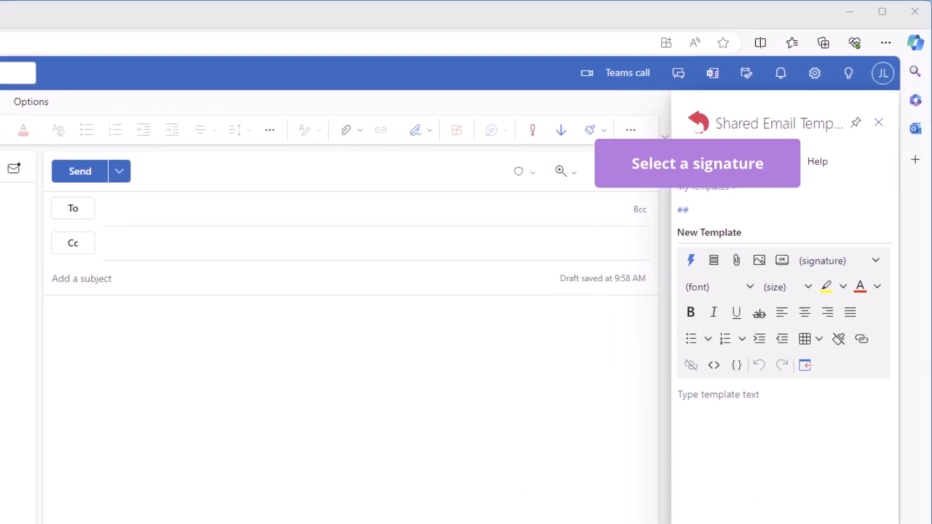
Attach Signature 2 to the template and insert it into the email
{"action": "left_click", "coordinate": [875, 261]}
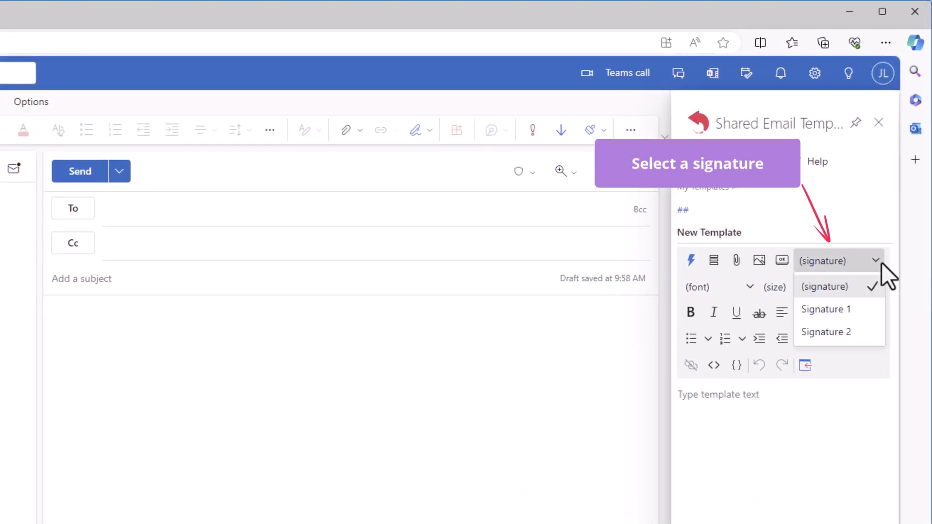
{"action": "left_click", "coordinate": [872, 336]}
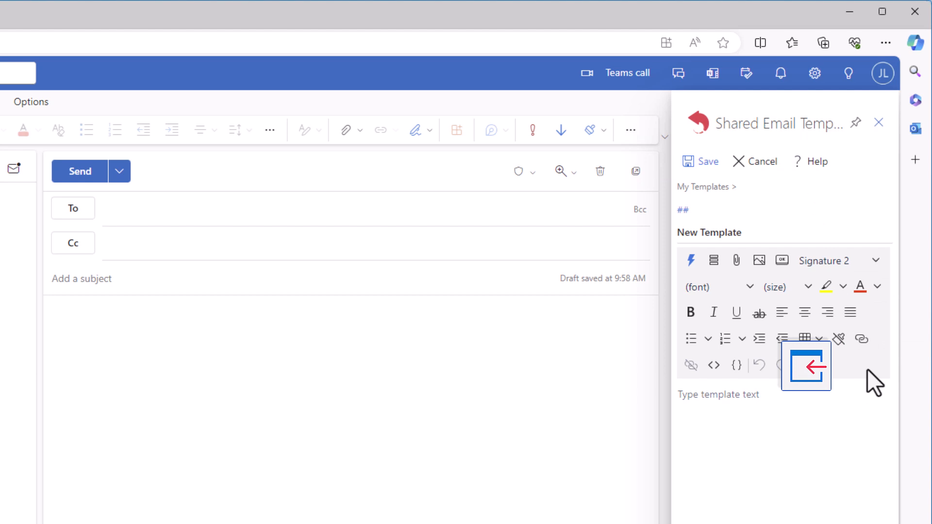
{"action": "left_click", "coordinate": [804, 364]}
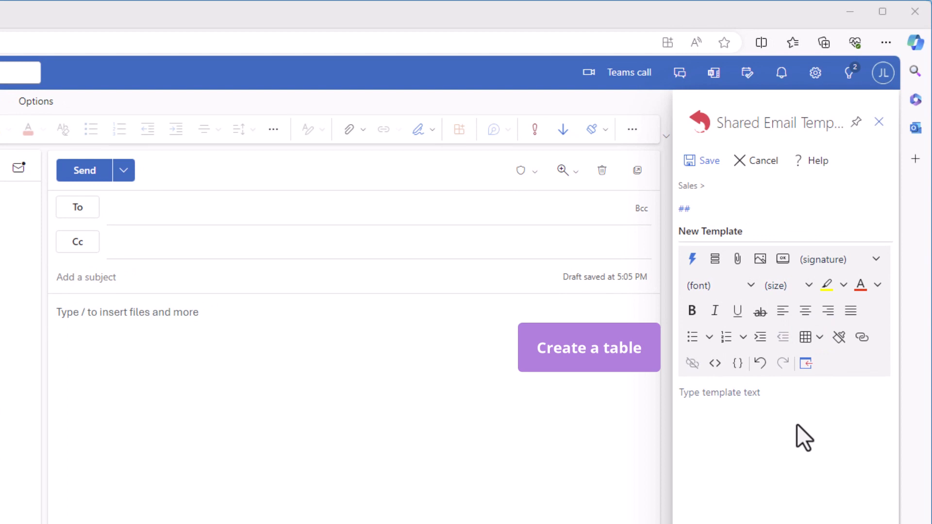
Insert a two-by-two table with bold 'Season sale' and 'Discount' headers in the top row
{"action": "left_click", "coordinate": [811, 337]}
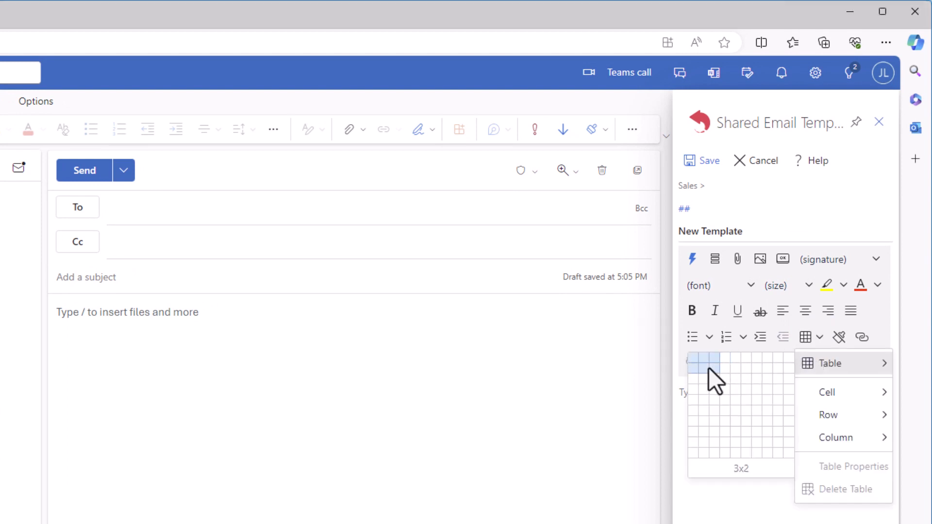
{"action": "left_click", "coordinate": [709, 367]}
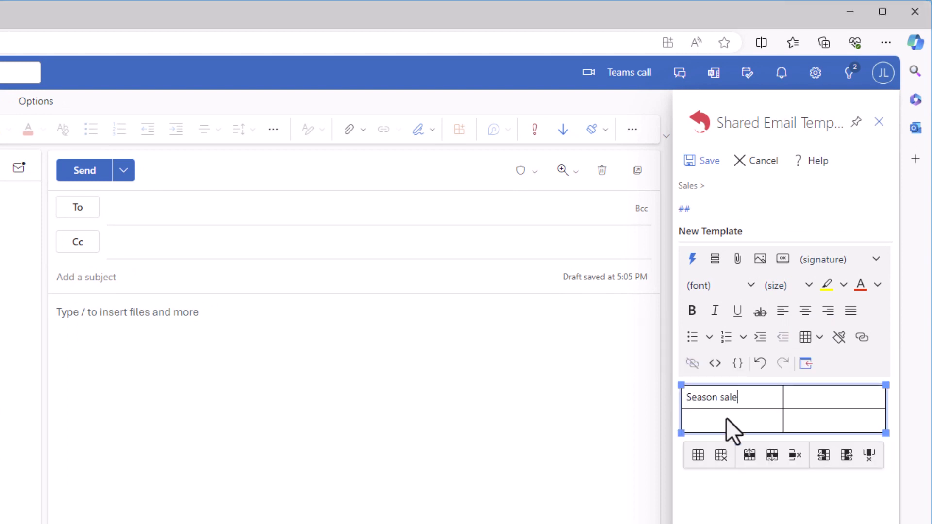
{"action": "type", "text": "Discount"}
{"action": "left_click", "coordinate": [741, 398]}
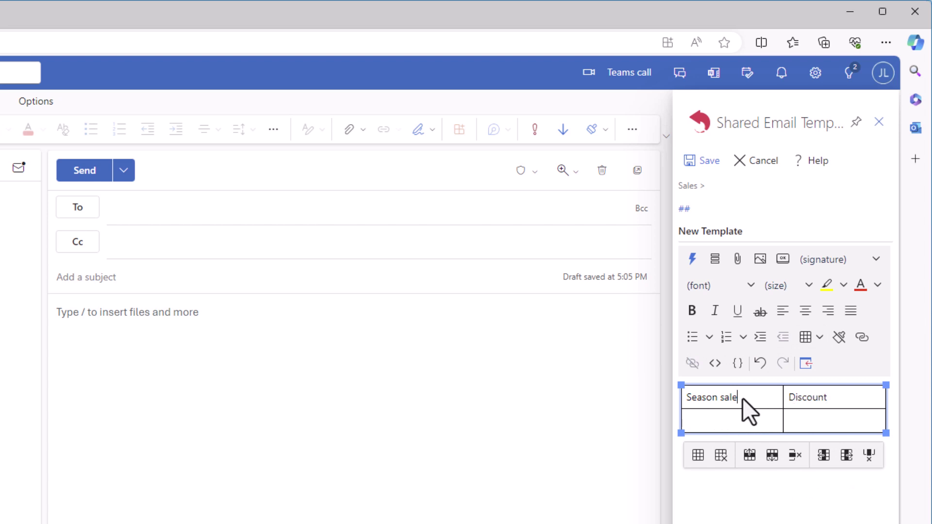
{"action": "left_click", "coordinate": [693, 310]}
{"action": "double_click", "coordinate": [793, 398]}
{"action": "left_click", "coordinate": [692, 311]}
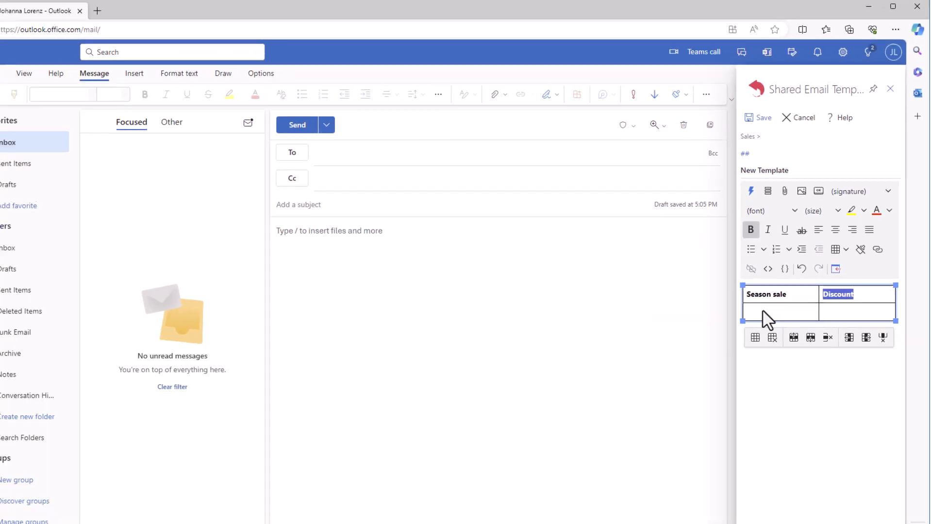
{"action": "left_click", "coordinate": [771, 312]}
Bind the table to the Discounts dataset using the Season sale and Discount columns
{"action": "right_click", "coordinate": [771, 312]}
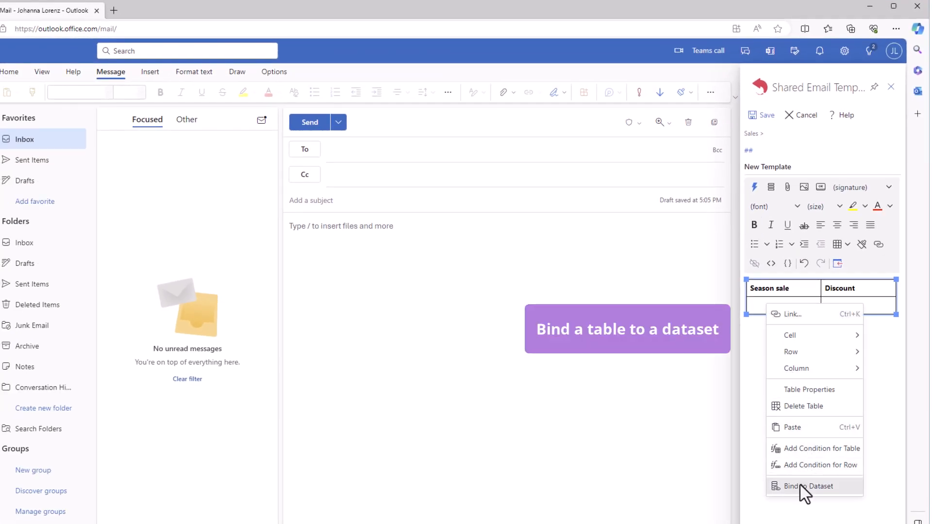
{"action": "left_click", "coordinate": [804, 486]}
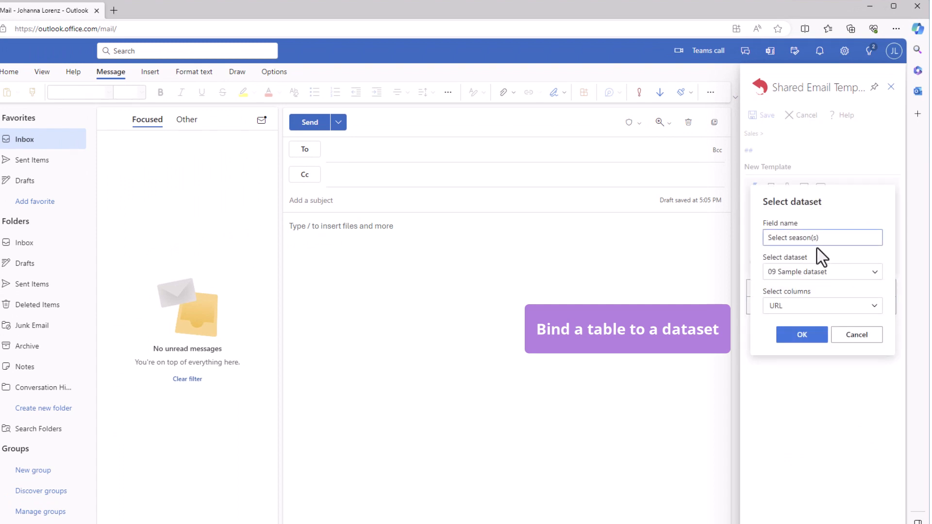
{"action": "left_click", "coordinate": [822, 272]}
{"action": "left_click", "coordinate": [796, 328]}
{"action": "left_click", "coordinate": [823, 305]}
{"action": "left_click", "coordinate": [773, 381]}
{"action": "left_click", "coordinate": [773, 365]}
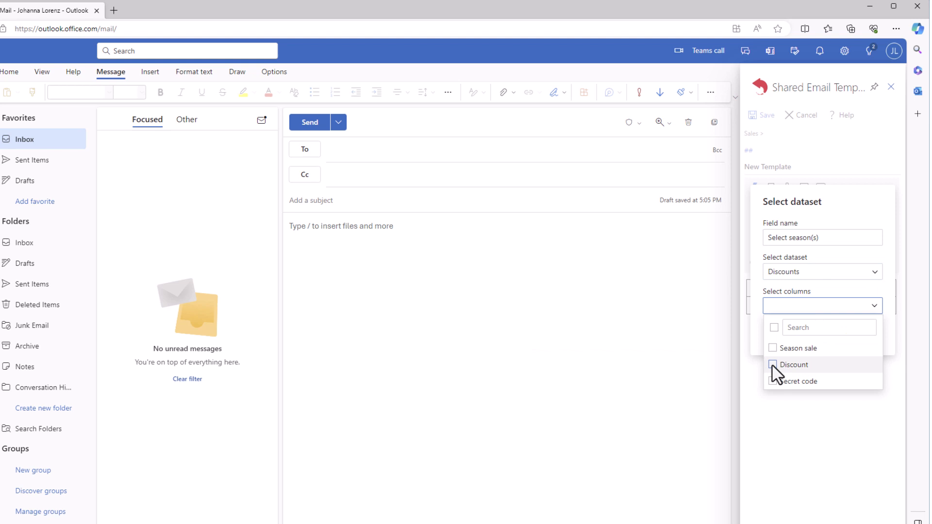
{"action": "left_click", "coordinate": [773, 348]}
{"action": "left_click", "coordinate": [774, 365]}
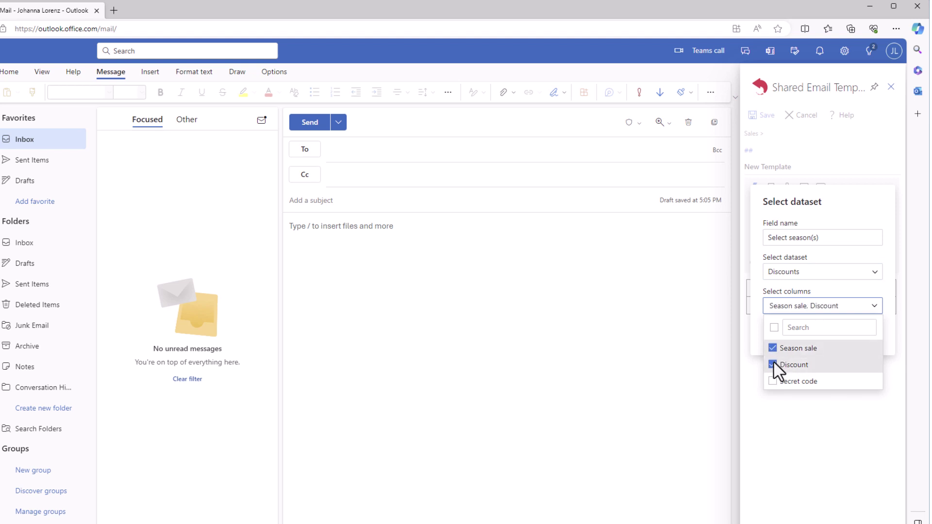
{"action": "left_click", "coordinate": [790, 397]}
{"action": "left_click", "coordinate": [803, 333]}
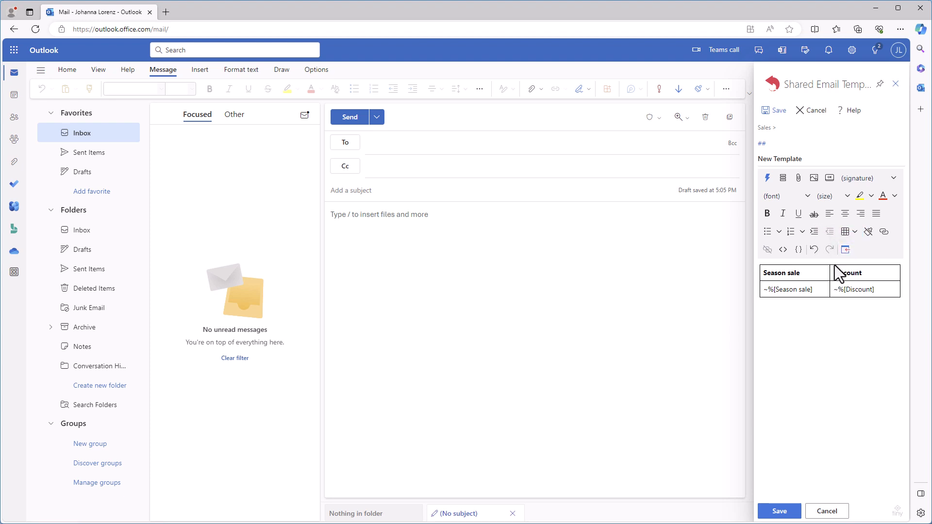
Insert the template into the email choosing the Autumn and Winter rows
{"action": "left_click", "coordinate": [846, 250]}
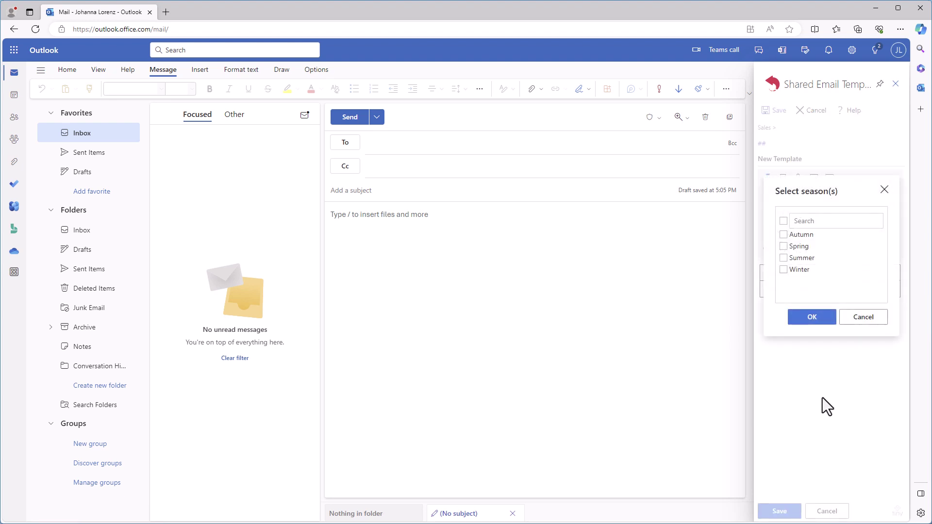
{"action": "left_click", "coordinate": [806, 236]}
{"action": "left_click", "coordinate": [804, 270]}
{"action": "left_click", "coordinate": [813, 318]}
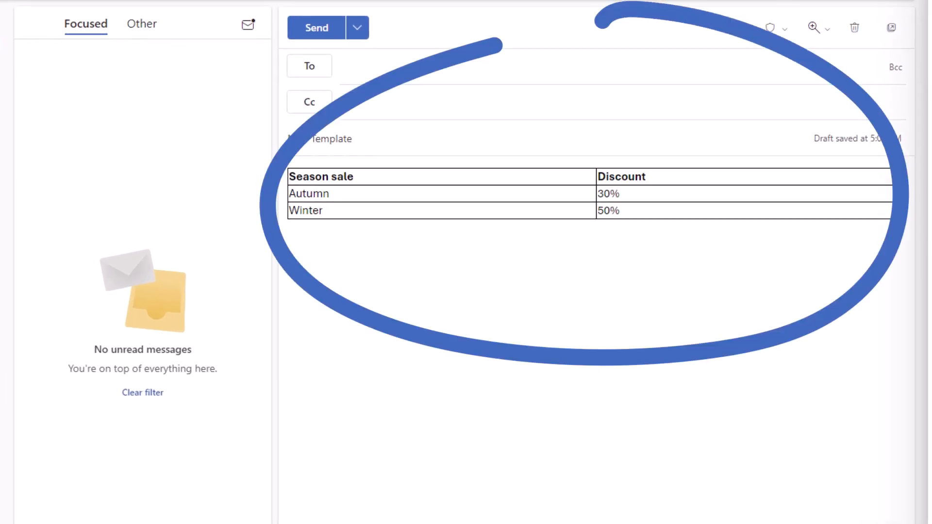